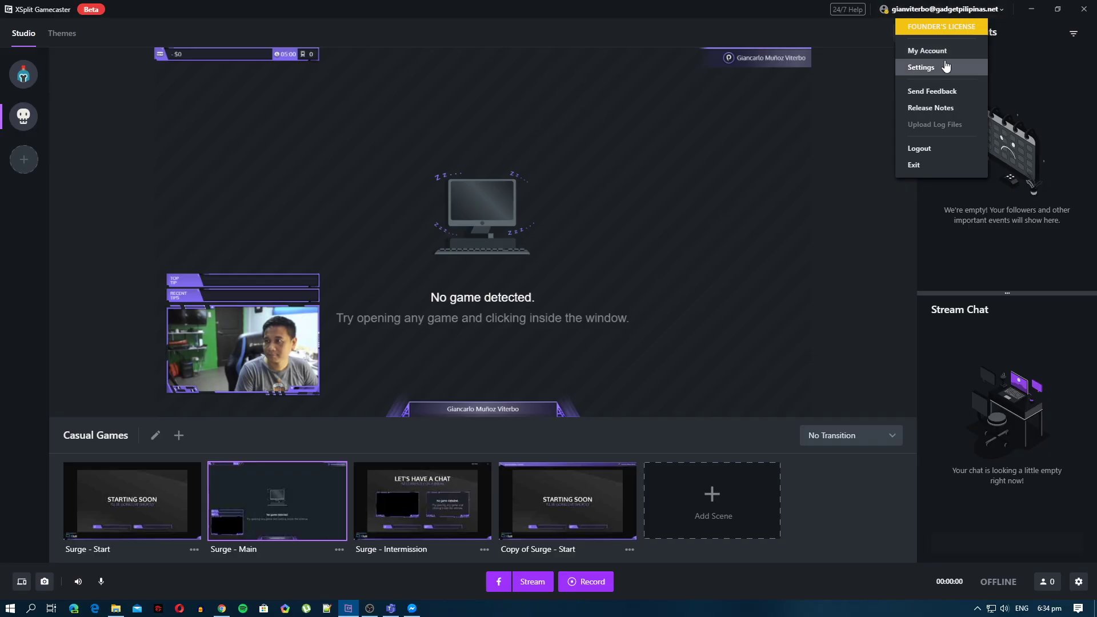
Step: Open Settings, view the Recording and Devices pages, then close the Settings dialog
{"action": "left_click", "coordinate": [946, 67]}
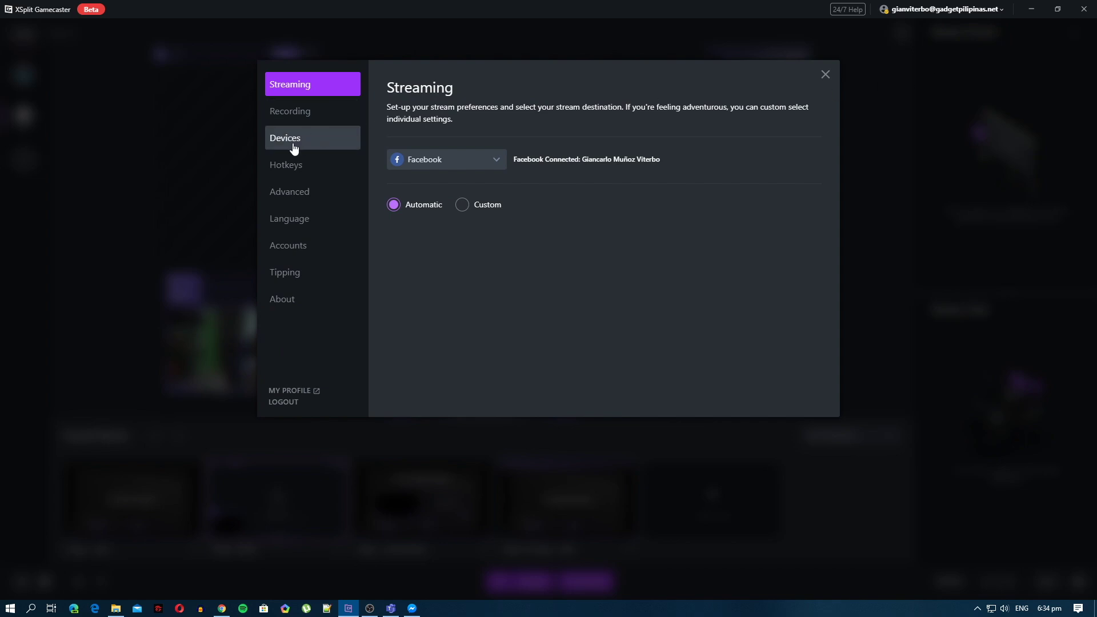
{"action": "left_click", "coordinate": [305, 119]}
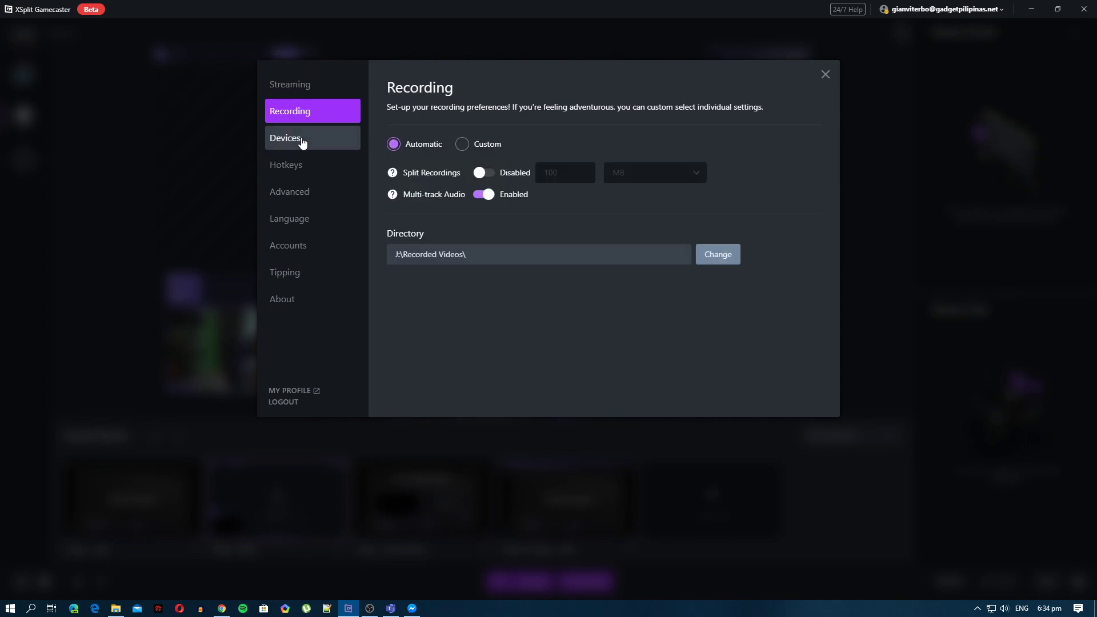
{"action": "left_click", "coordinate": [302, 143]}
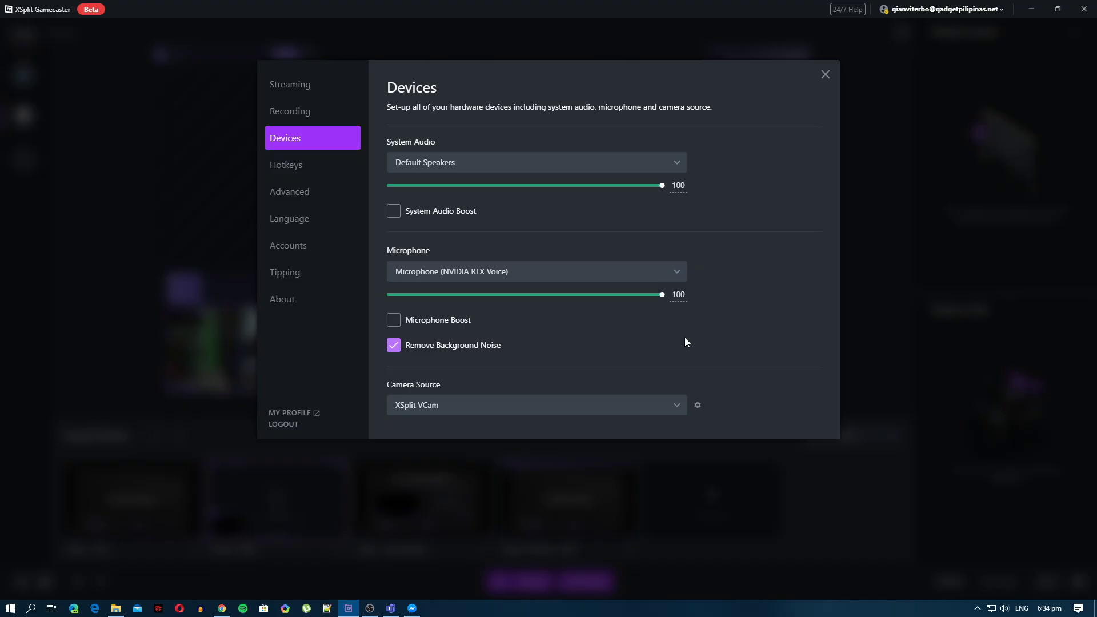
{"action": "left_click", "coordinate": [825, 74]}
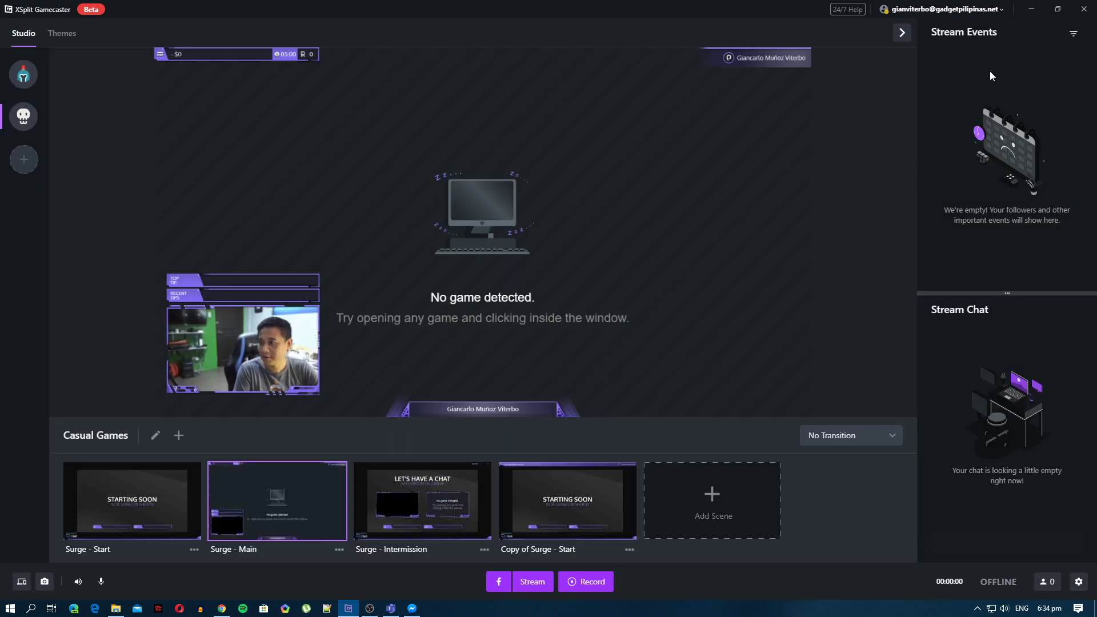
Step: Check the Microphone dropdown on the Devices settings page without changing it, then close Settings
{"action": "left_click", "coordinate": [935, 10]}
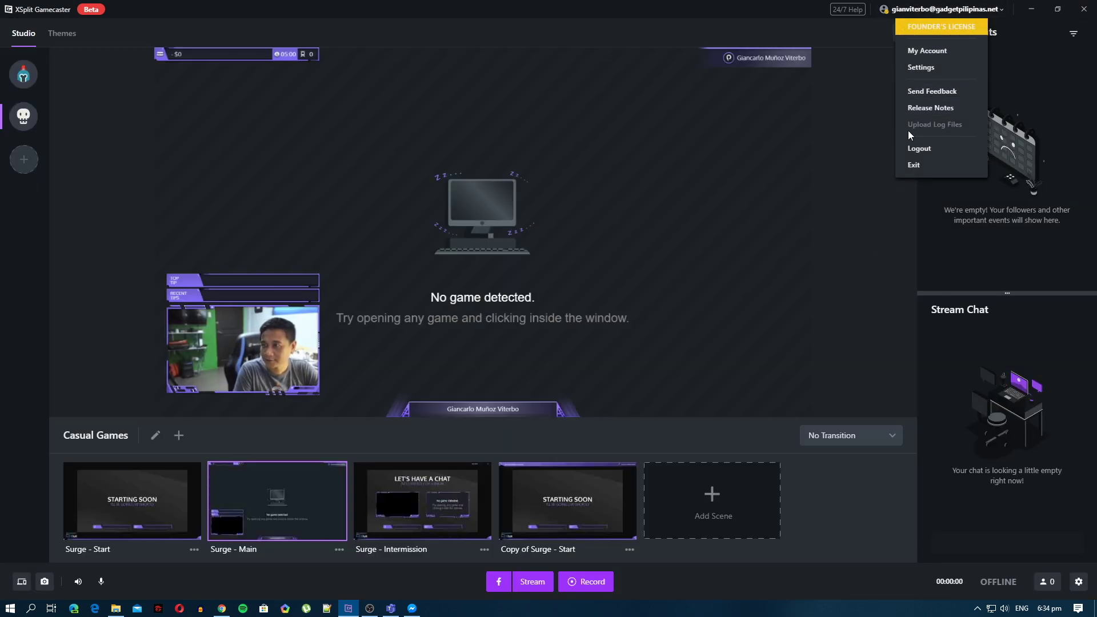
{"action": "left_click", "coordinate": [932, 70]}
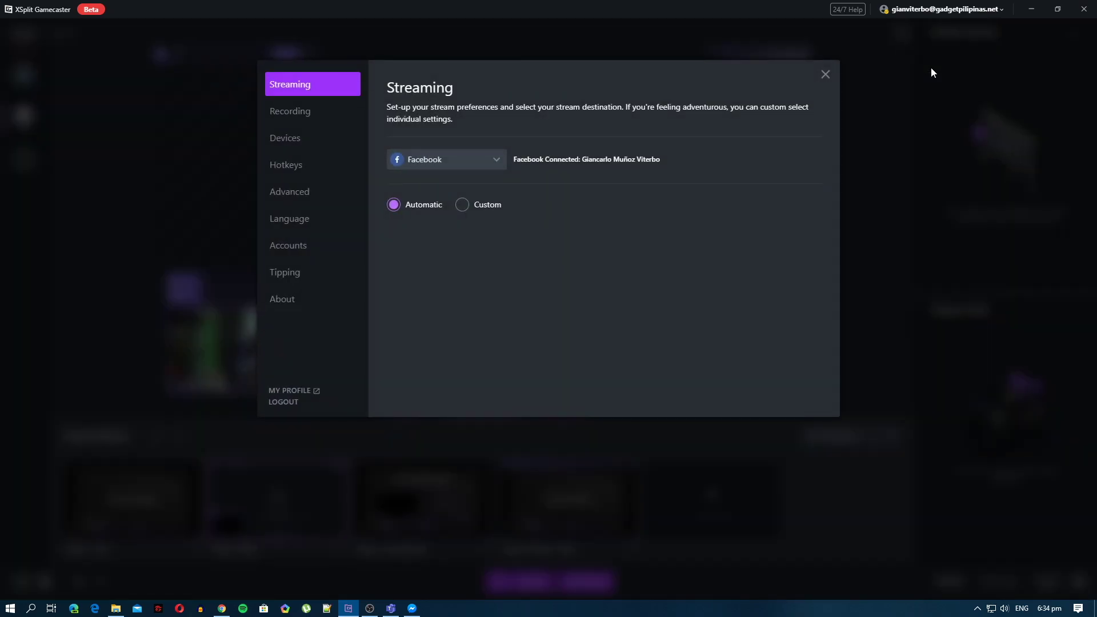
{"action": "left_click", "coordinate": [302, 142]}
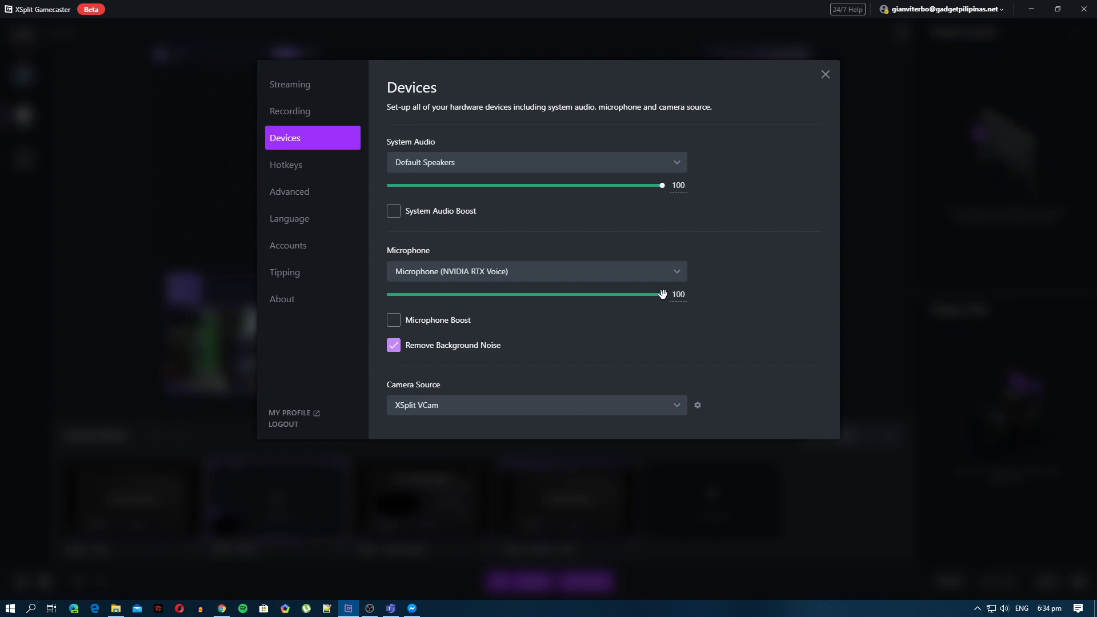
{"action": "left_click", "coordinate": [677, 274]}
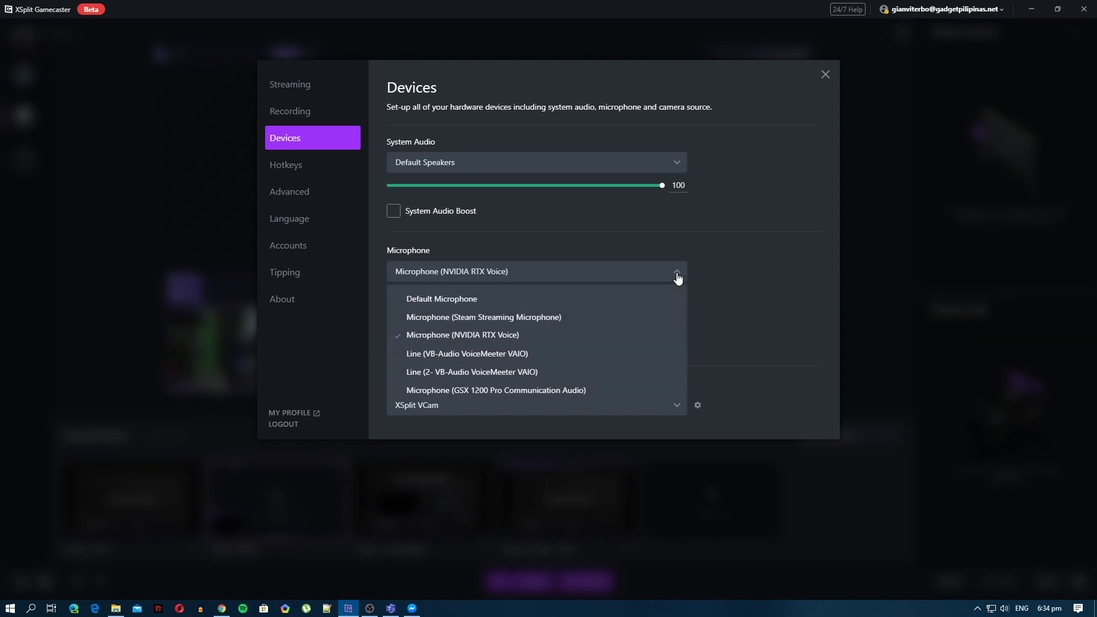
{"action": "left_click", "coordinate": [677, 278]}
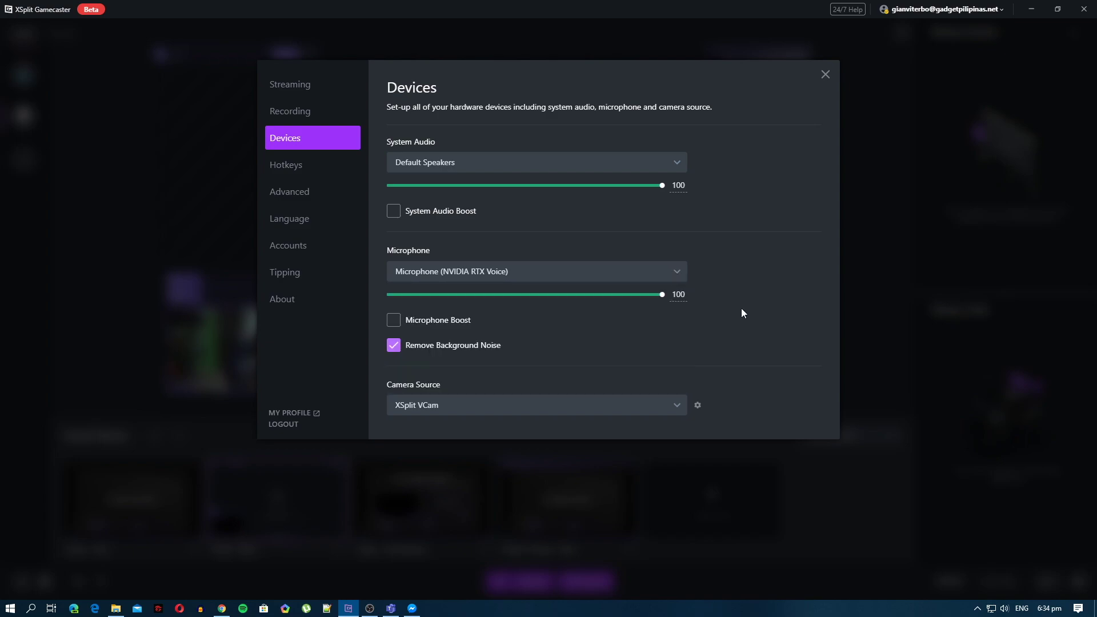
{"action": "left_click", "coordinate": [823, 77]}
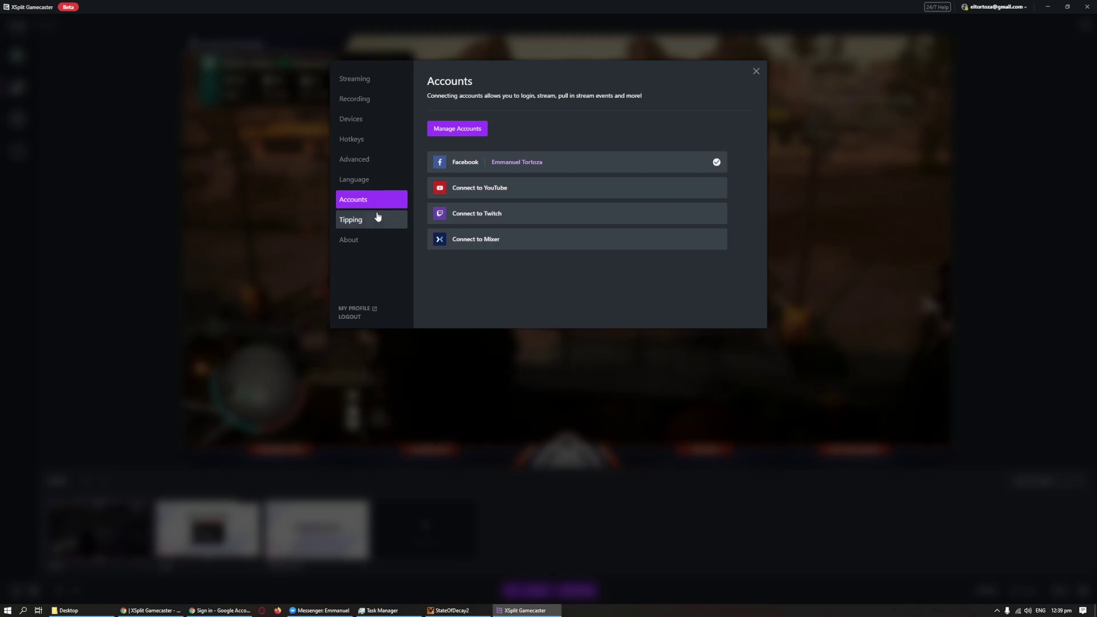
Step: Open the Tipping page of the settings
{"action": "left_click", "coordinate": [378, 217]}
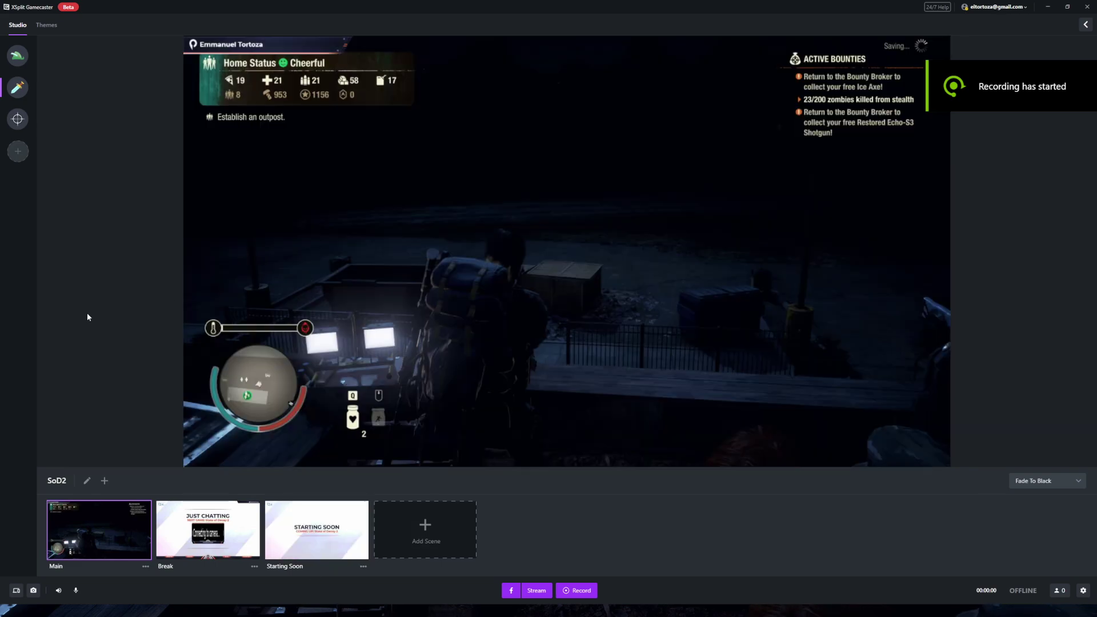
Step: Edit the Main scene and browse the Sources and Alerts categories of Add Widget
{"action": "mouse_move", "coordinate": [100, 516]}
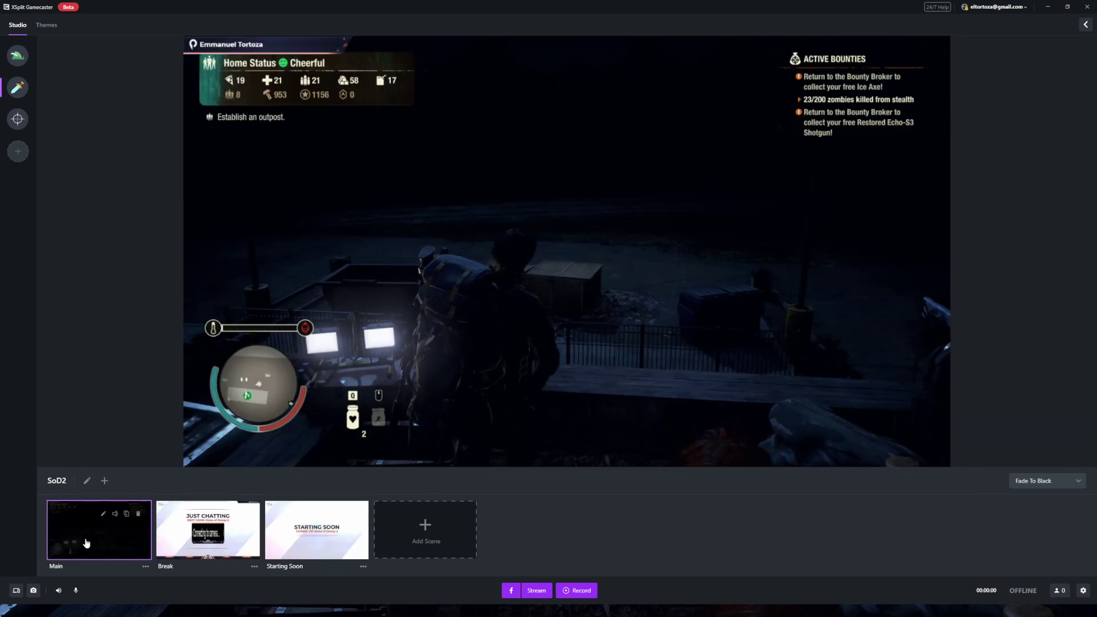
{"action": "left_click", "coordinate": [104, 515]}
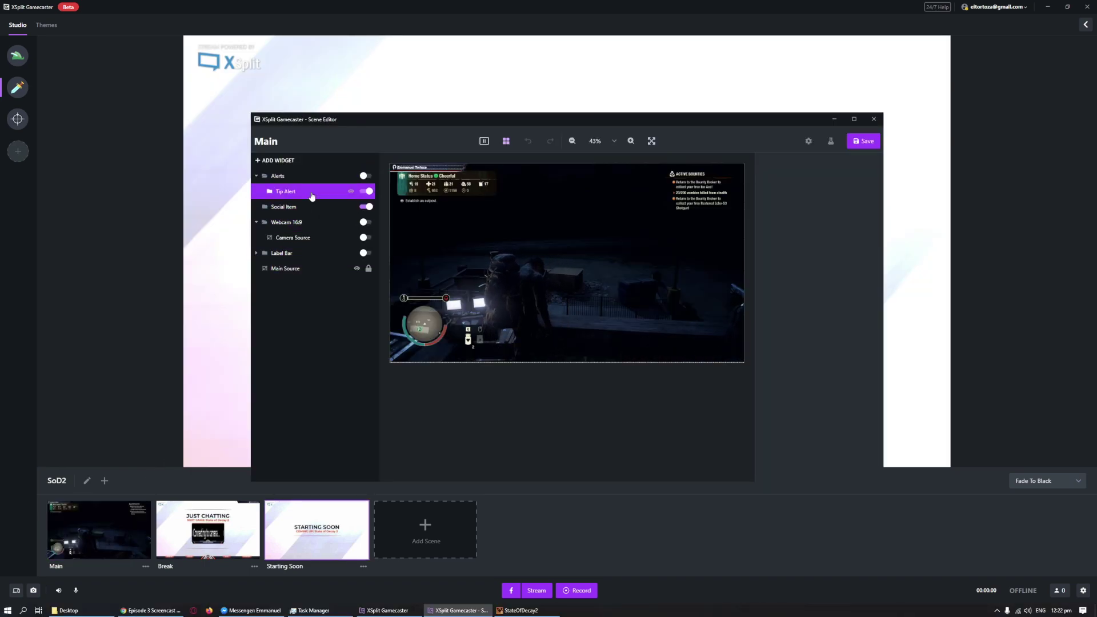
{"action": "left_click", "coordinate": [275, 162]}
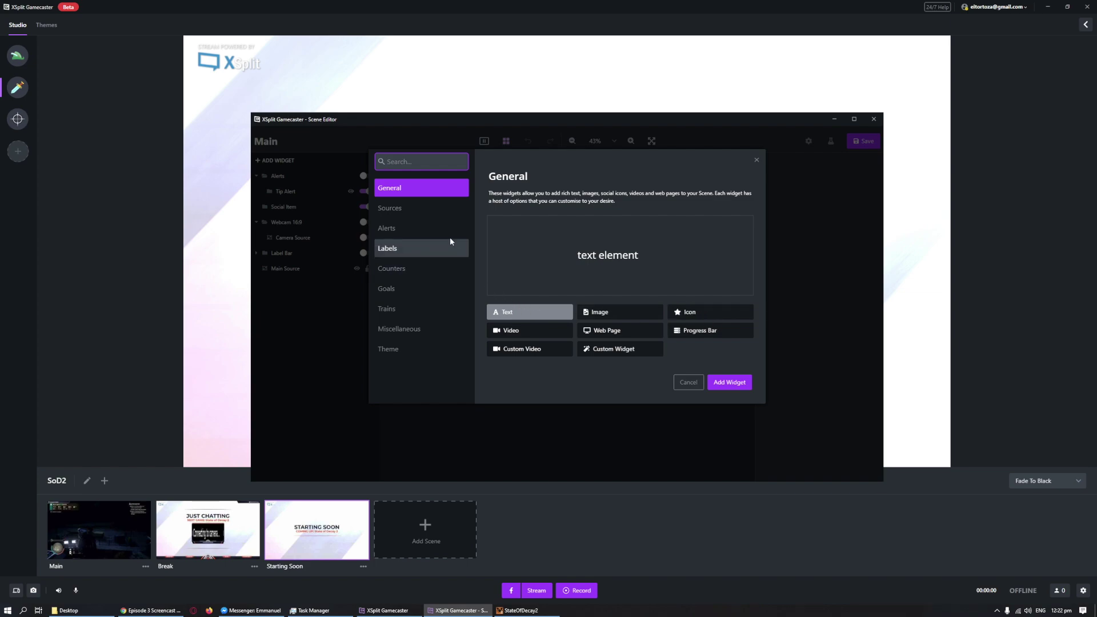
{"action": "left_click", "coordinate": [446, 213]}
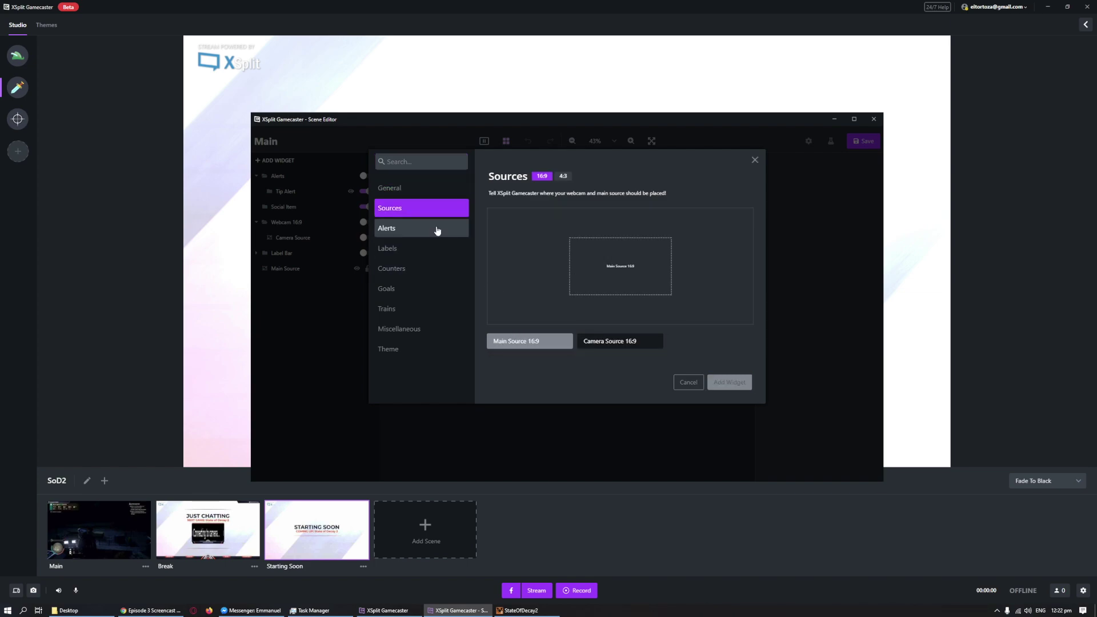
{"action": "left_click", "coordinate": [438, 230]}
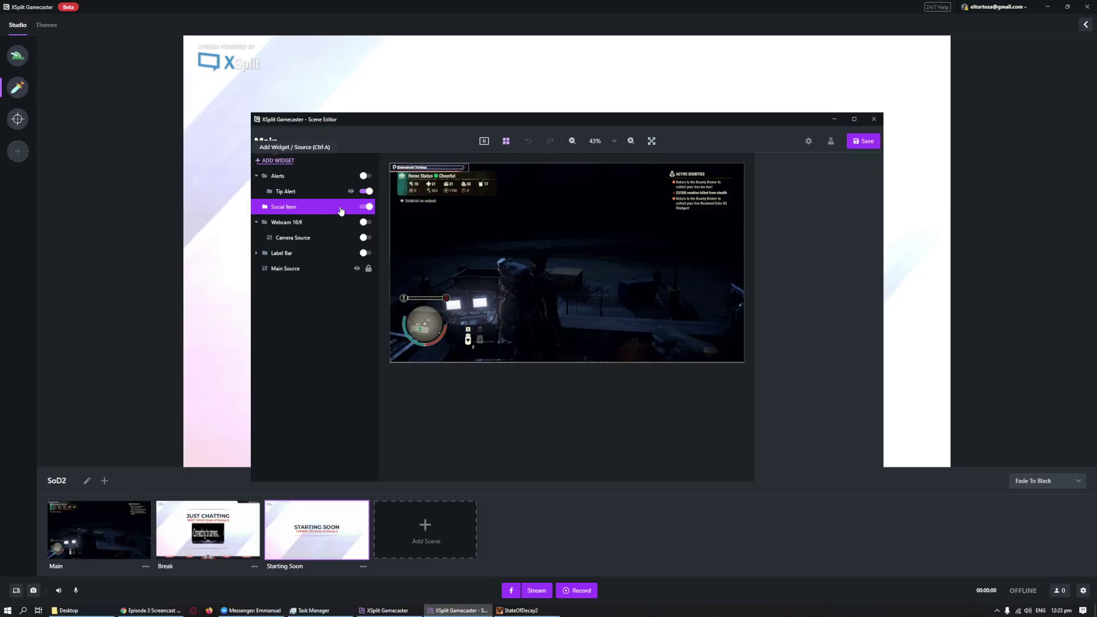
Step: Select the Alerts group, Tip Alert and Main Source layers in the layer list
{"action": "left_click", "coordinate": [297, 176]}
{"action": "left_click", "coordinate": [303, 191]}
{"action": "left_click", "coordinate": [319, 269]}
{"action": "left_click", "coordinate": [357, 178]}
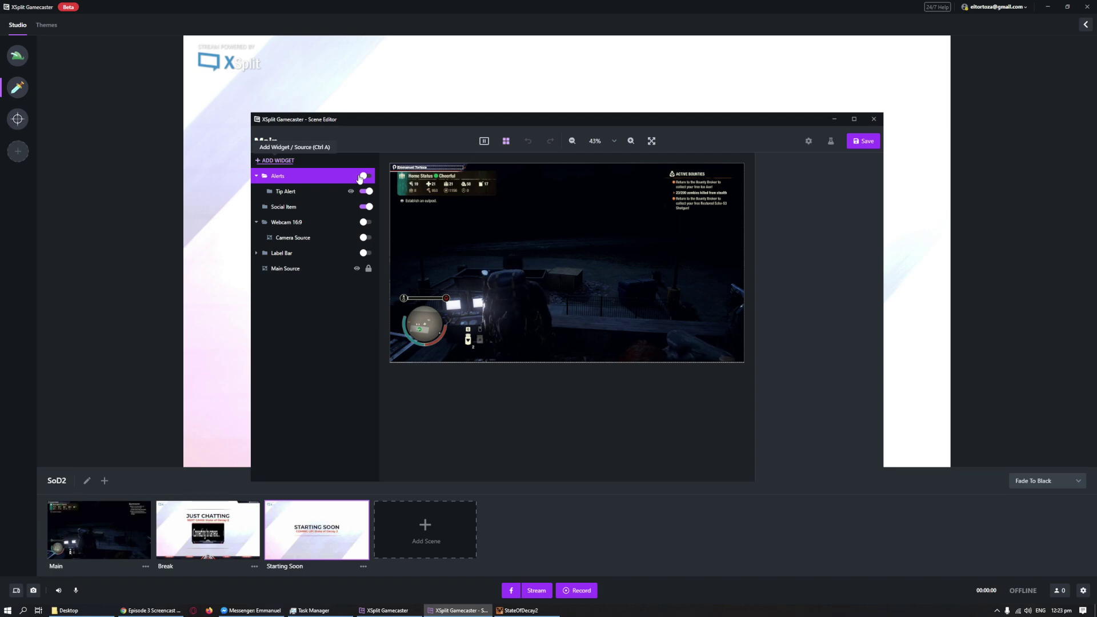
Step: Deselect the Alerts group and select the Main Source and Label Bar layers
{"action": "left_click", "coordinate": [349, 280]}
{"action": "left_click", "coordinate": [343, 269]}
{"action": "left_click", "coordinate": [372, 256]}
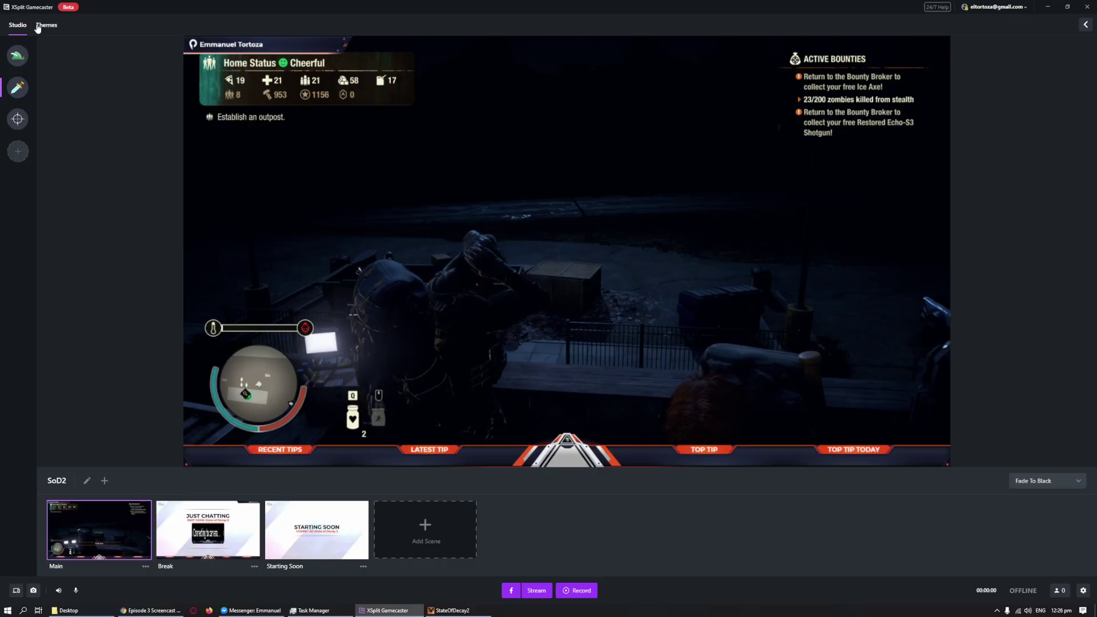
Step: Switch to the Themes gallery and scroll down through its theme categories
{"action": "left_click", "coordinate": [38, 28]}
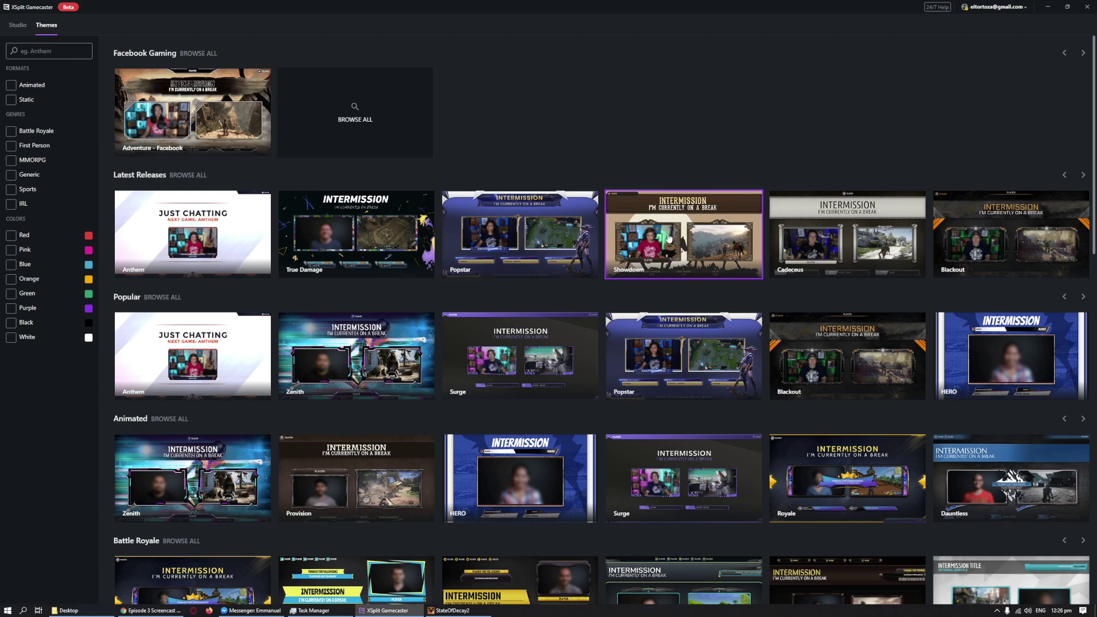
{"action": "scroll", "coordinate": [653, 145], "scroll_direction": "down", "scroll_amount": 3}
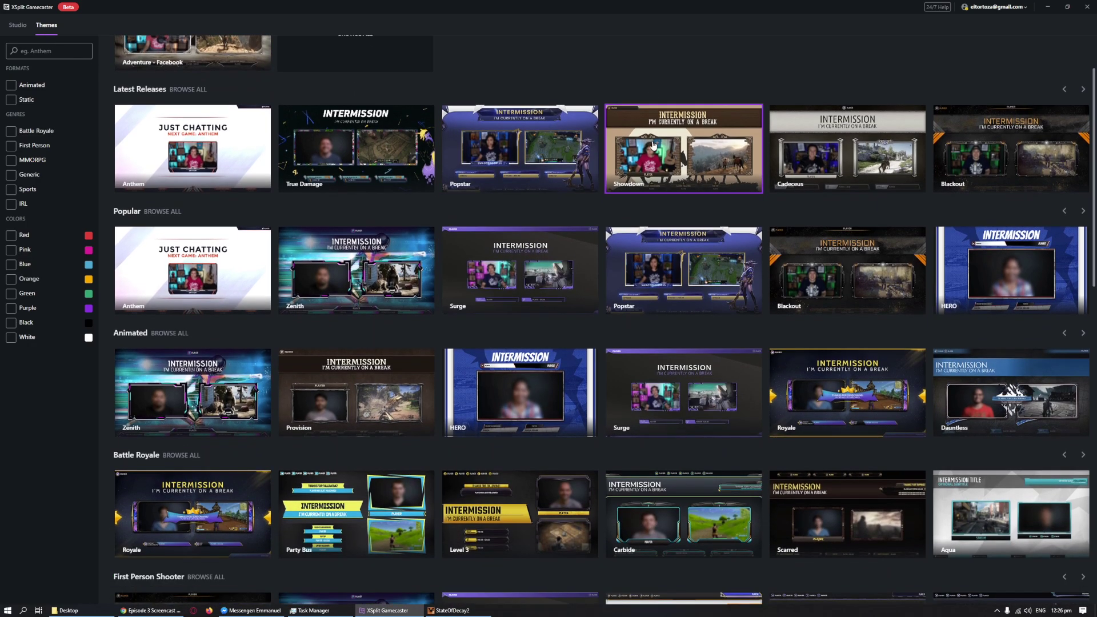
{"action": "scroll", "coordinate": [653, 145], "scroll_direction": "down", "scroll_amount": 3}
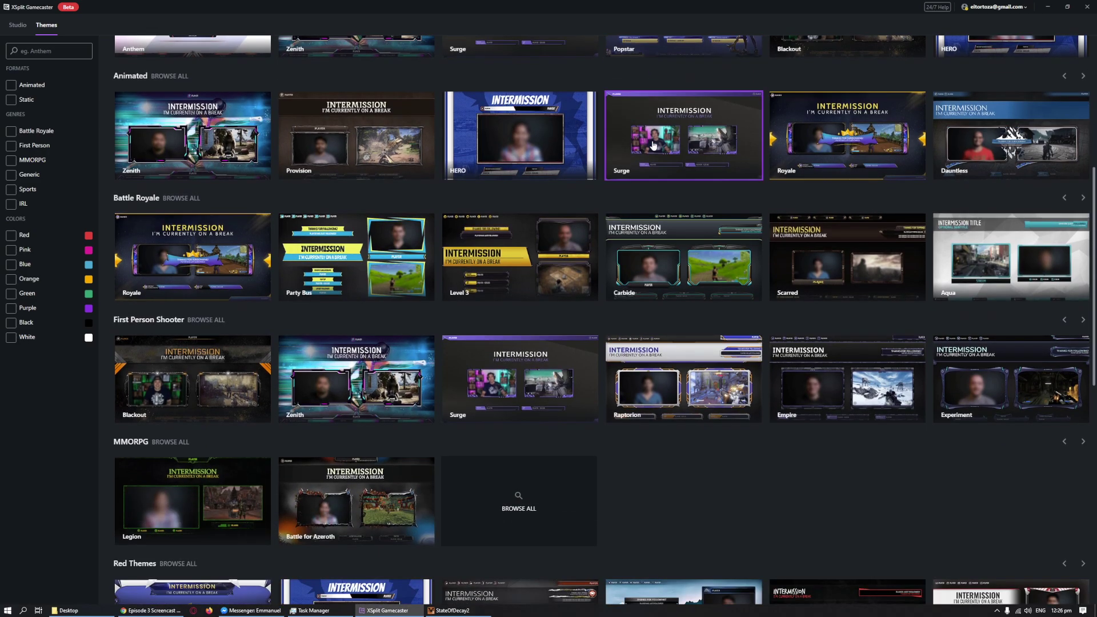
{"action": "scroll", "coordinate": [654, 146], "scroll_direction": "down", "scroll_amount": 2}
{"action": "scroll", "coordinate": [653, 145], "scroll_direction": "down", "scroll_amount": 5}
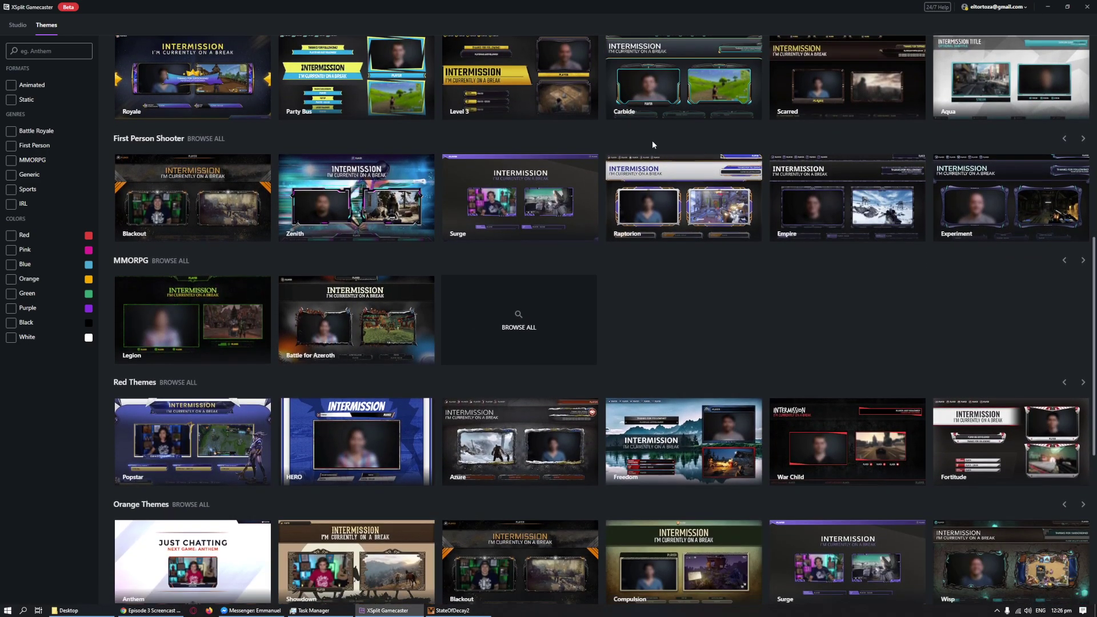
{"action": "scroll", "coordinate": [653, 145], "scroll_direction": "down", "scroll_amount": 1}
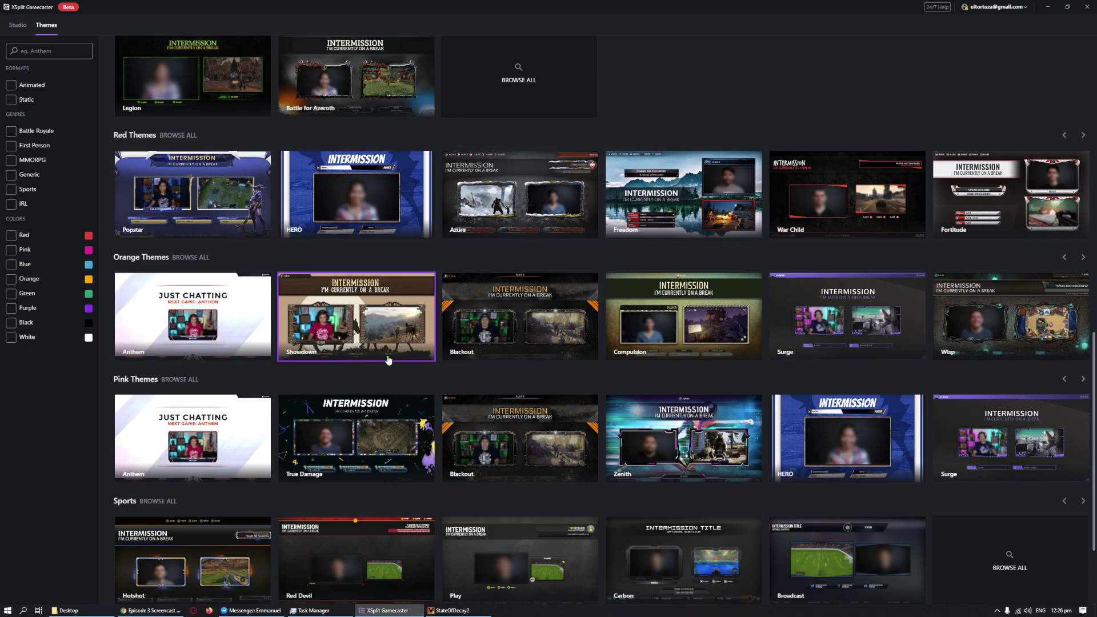
{"action": "scroll", "coordinate": [387, 360], "scroll_direction": "down", "scroll_amount": 2}
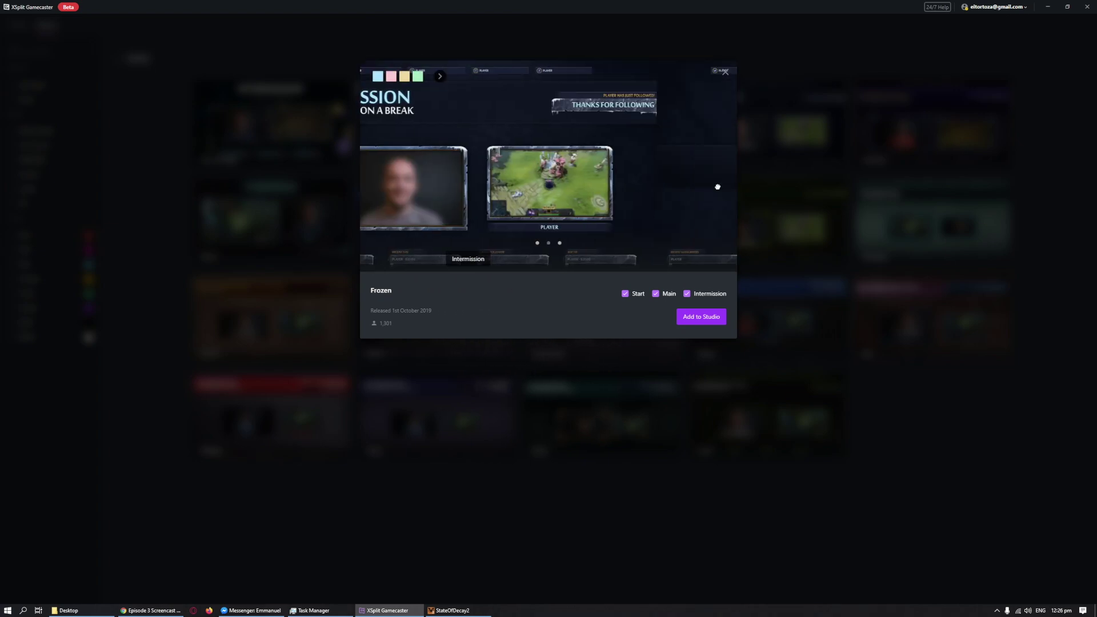
Step: Close the Frozen preview, then tick and untick the Battle Royale and Generic genre filters
{"action": "left_click", "coordinate": [725, 72]}
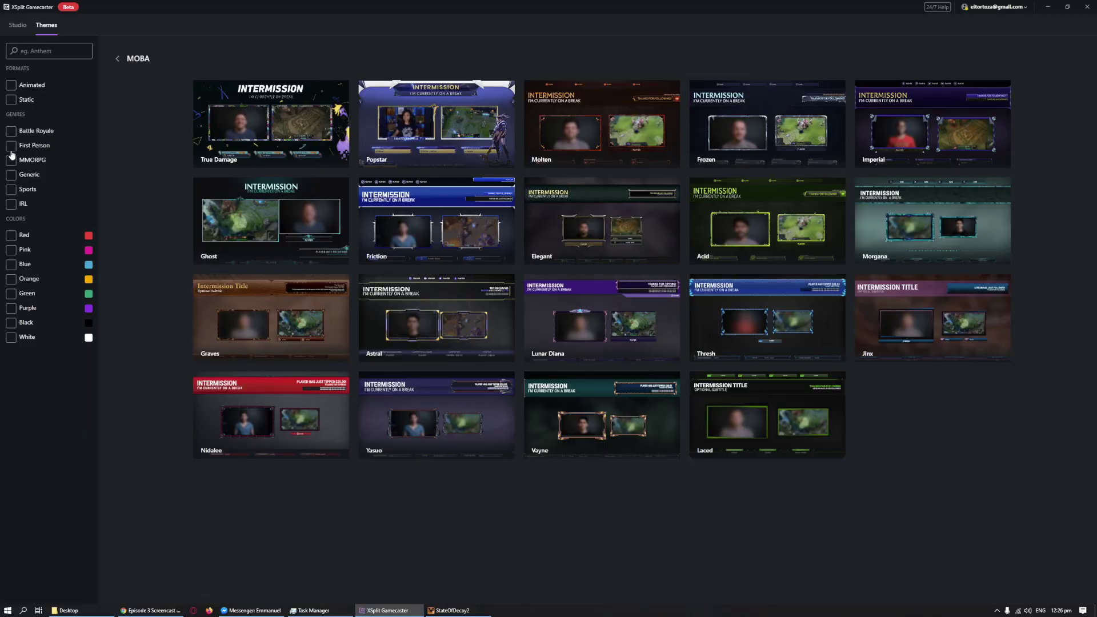
{"action": "left_click", "coordinate": [11, 131]}
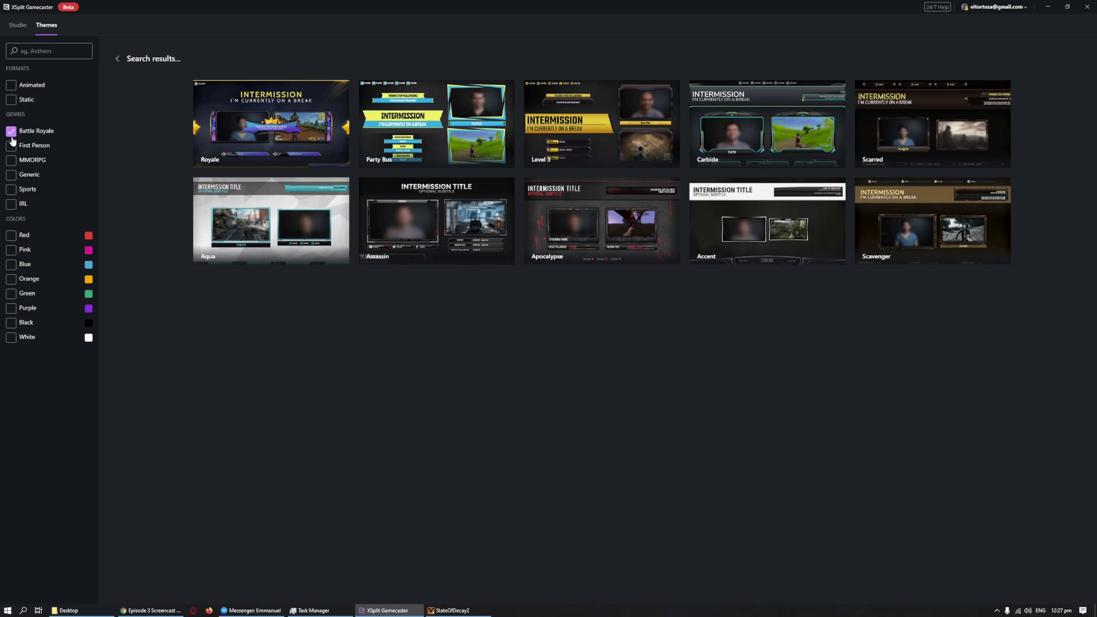
{"action": "left_click", "coordinate": [12, 175]}
{"action": "left_click", "coordinate": [12, 175]}
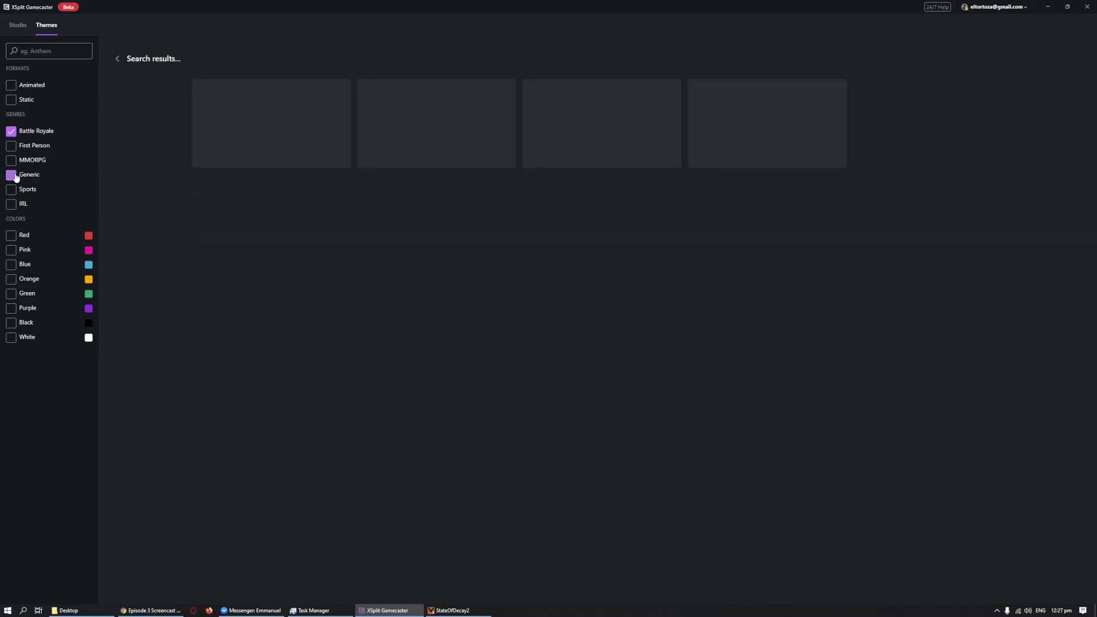
{"action": "left_click", "coordinate": [11, 131]}
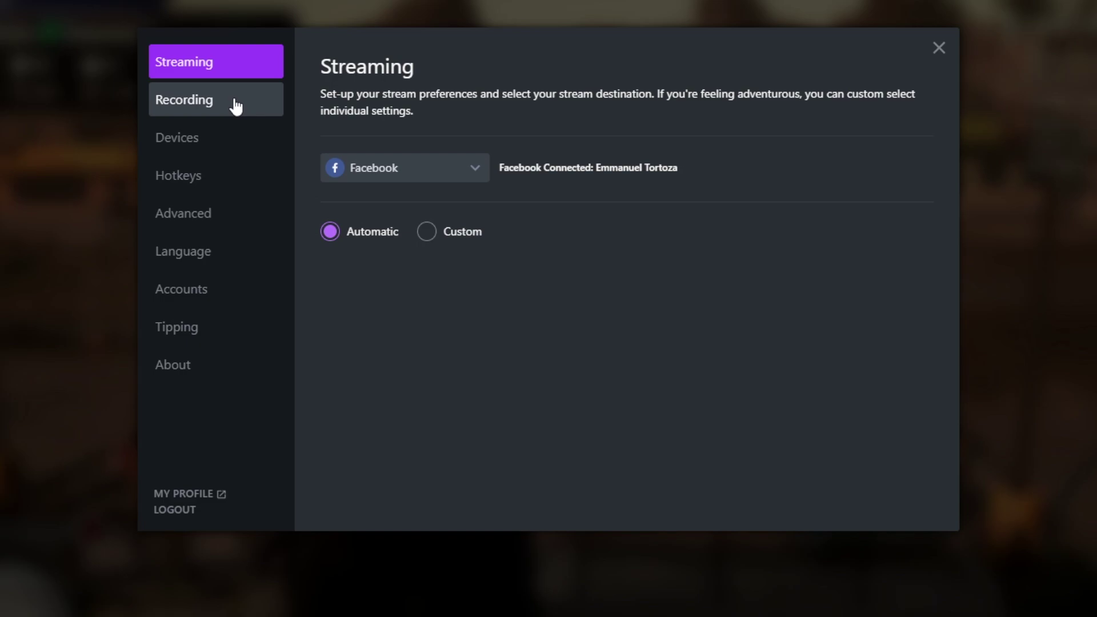
Step: Visit the Accounts, Tipping, Recording and Devices settings pages in turn
{"action": "left_click", "coordinate": [221, 289]}
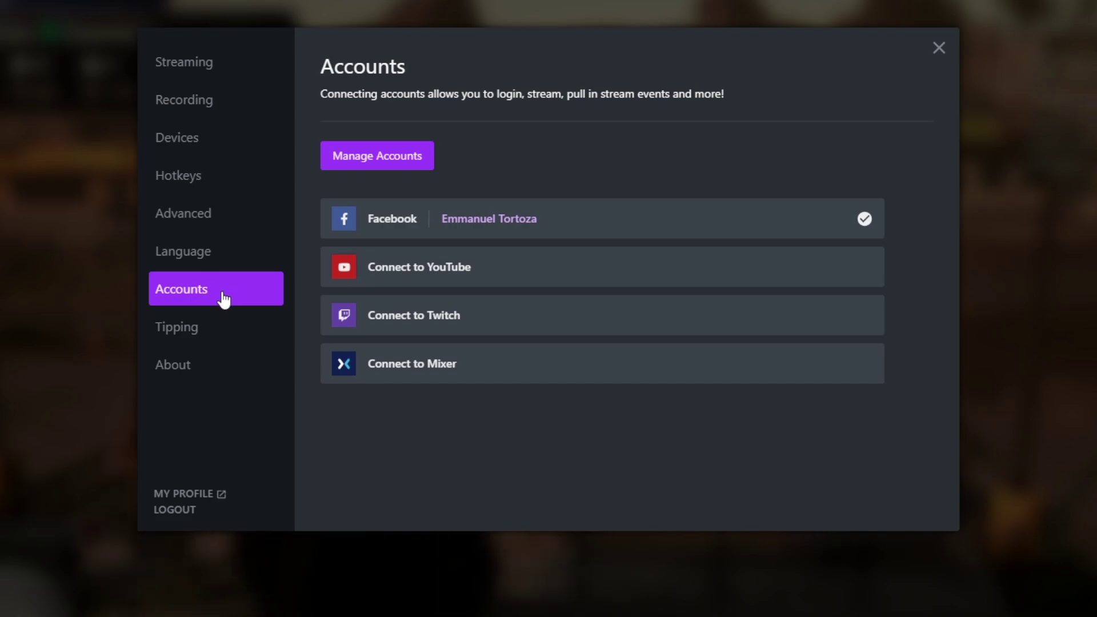
{"action": "left_click", "coordinate": [227, 322]}
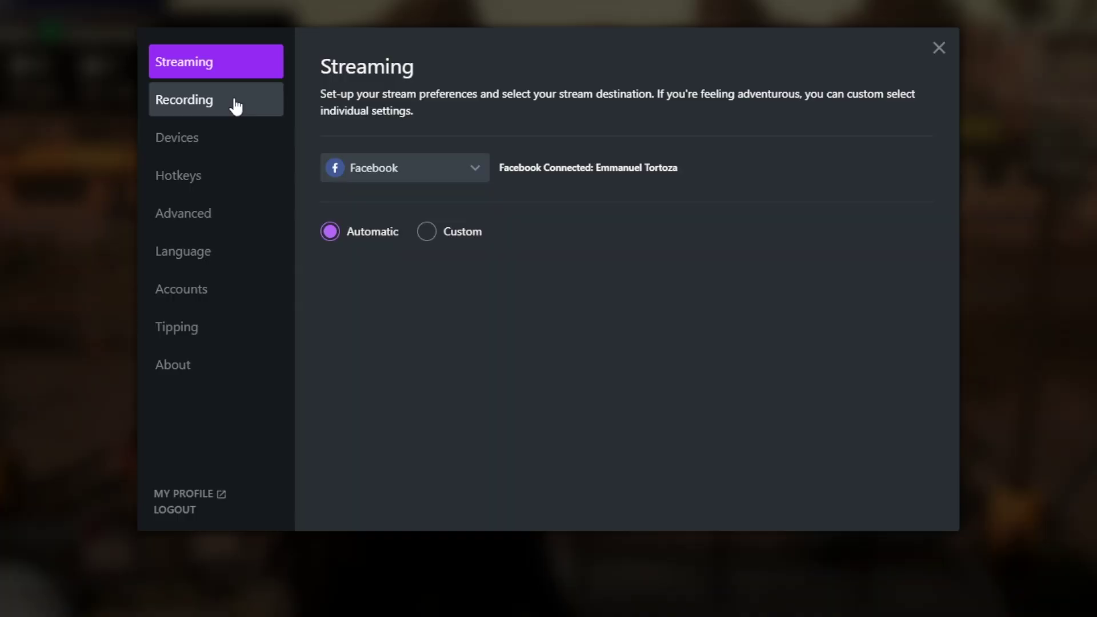
{"action": "left_click", "coordinate": [236, 107]}
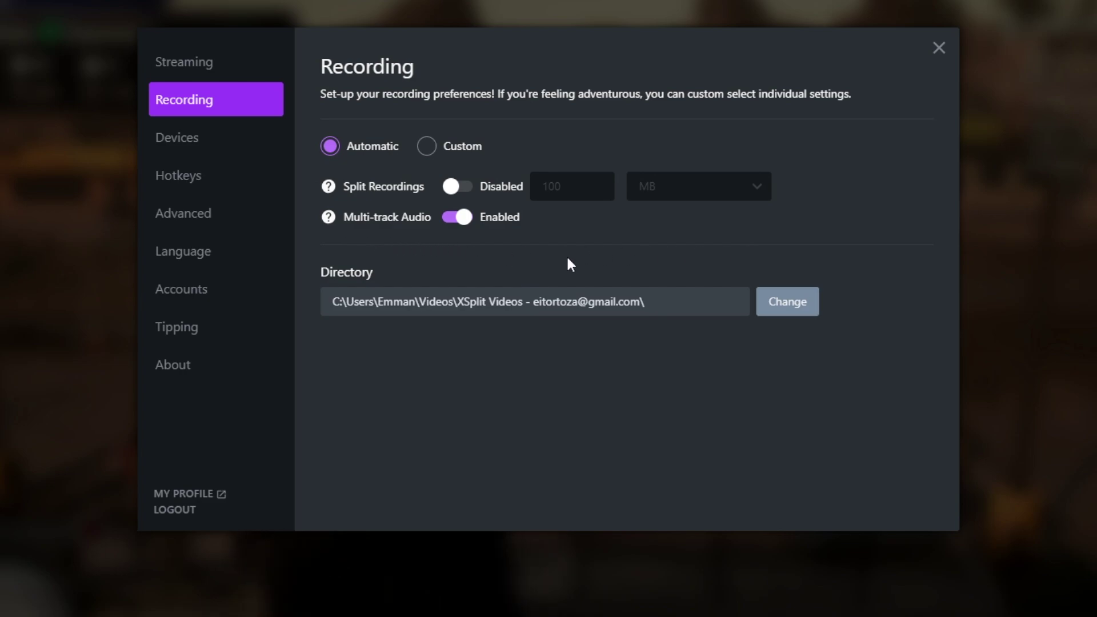
{"action": "left_click", "coordinate": [264, 151]}
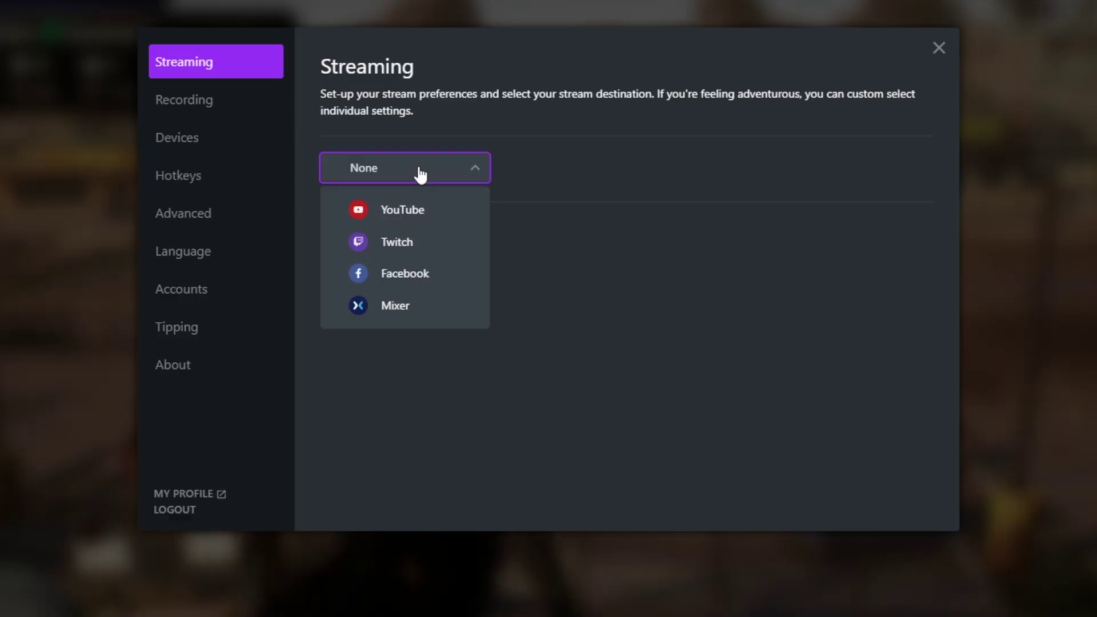
Step: Choose Facebook as the streaming destination and select Custom stream settings
{"action": "left_click", "coordinate": [428, 274]}
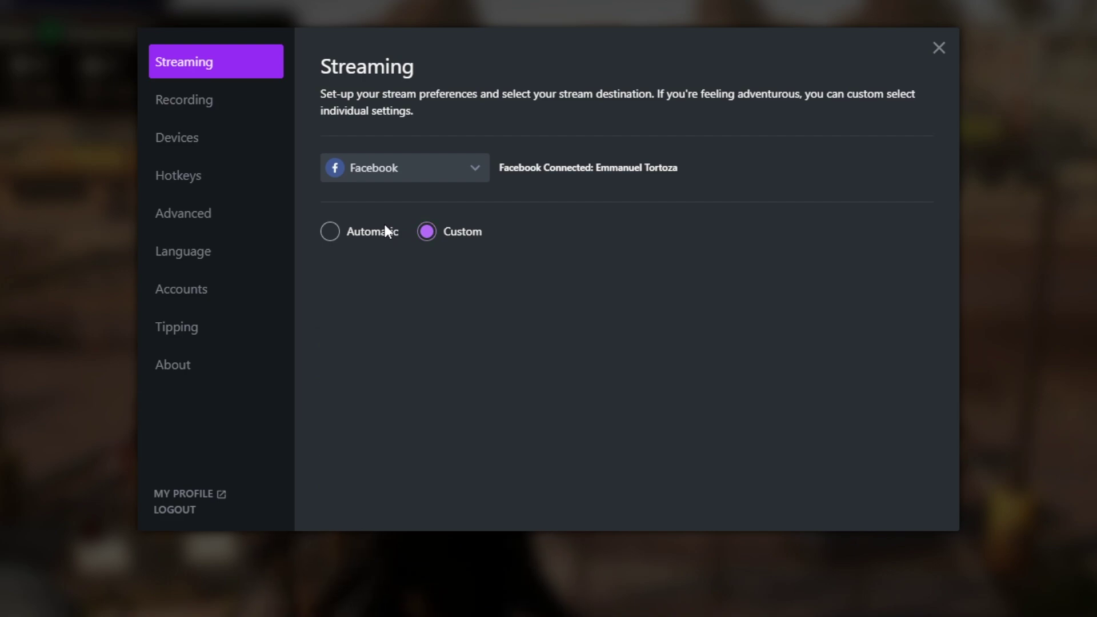
{"action": "left_click", "coordinate": [330, 232]}
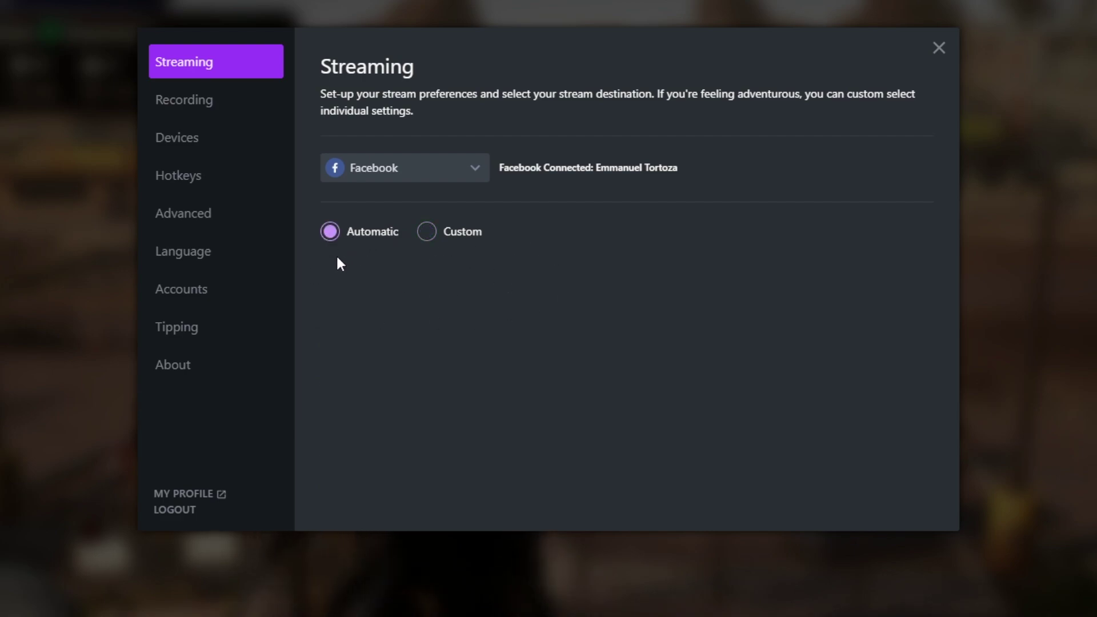
{"action": "left_click", "coordinate": [426, 232]}
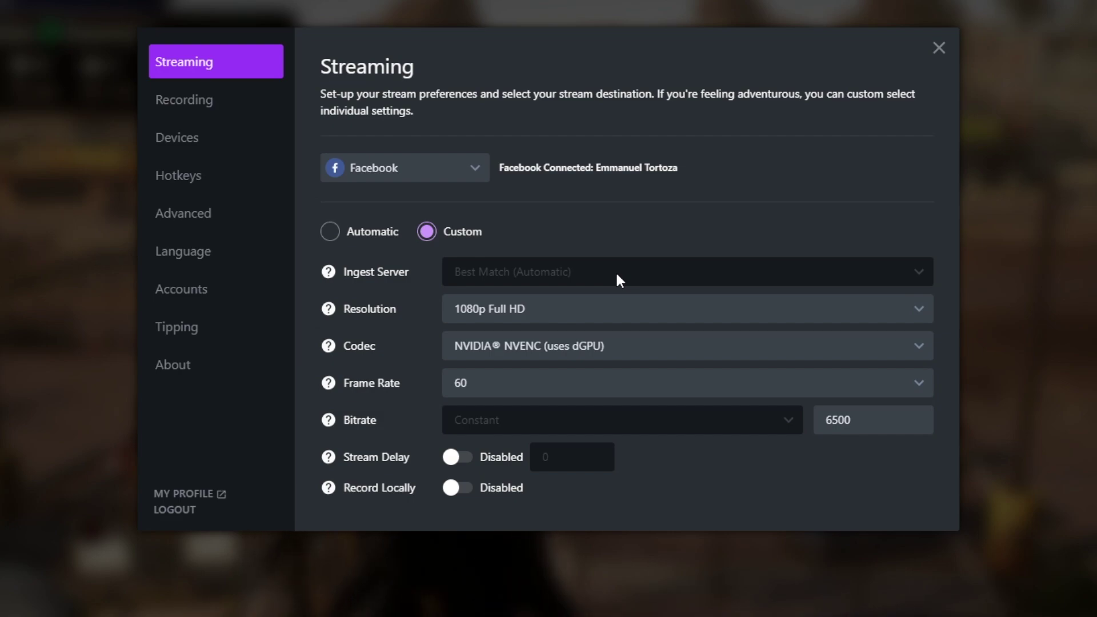
{"action": "left_click", "coordinate": [652, 312]}
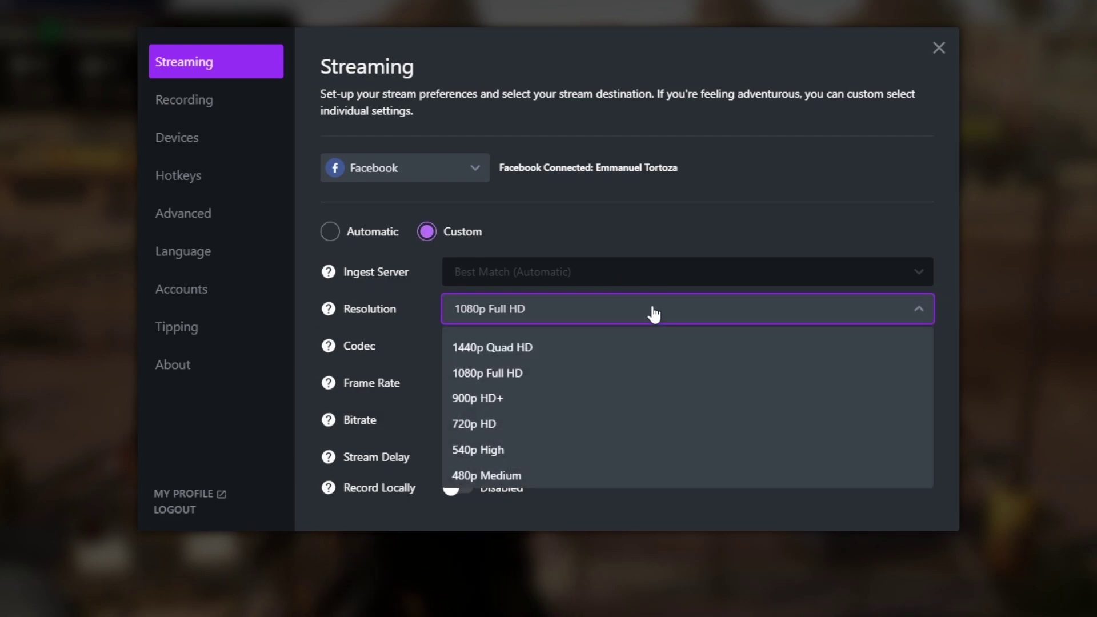
{"action": "scroll", "coordinate": [651, 372], "scroll_direction": "down", "scroll_amount": 1}
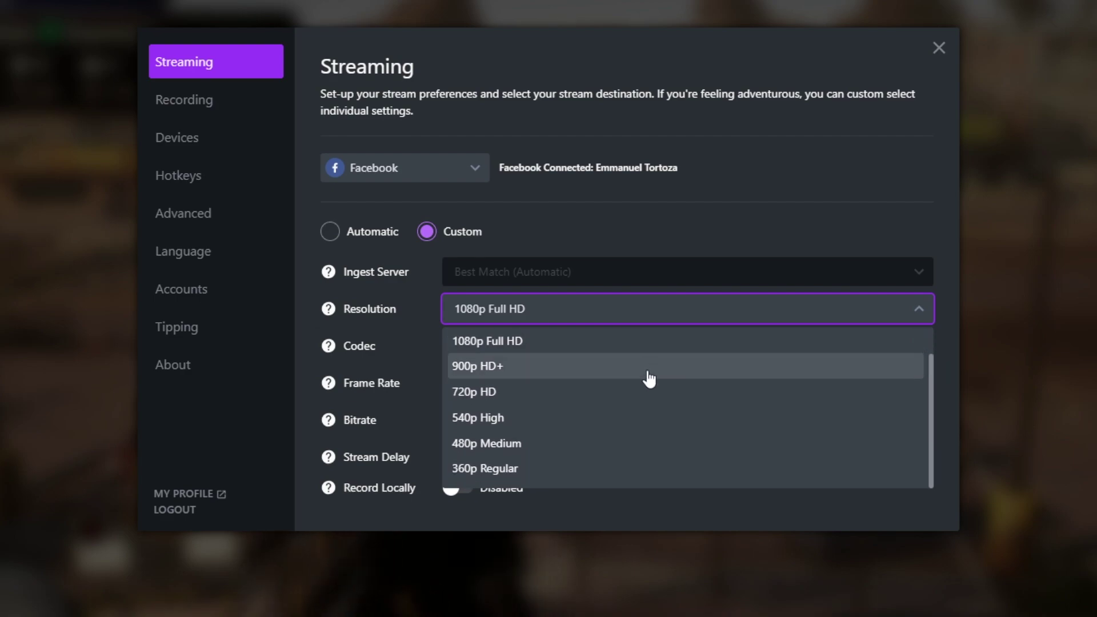
{"action": "scroll", "coordinate": [636, 483], "scroll_direction": "up", "scroll_amount": 1}
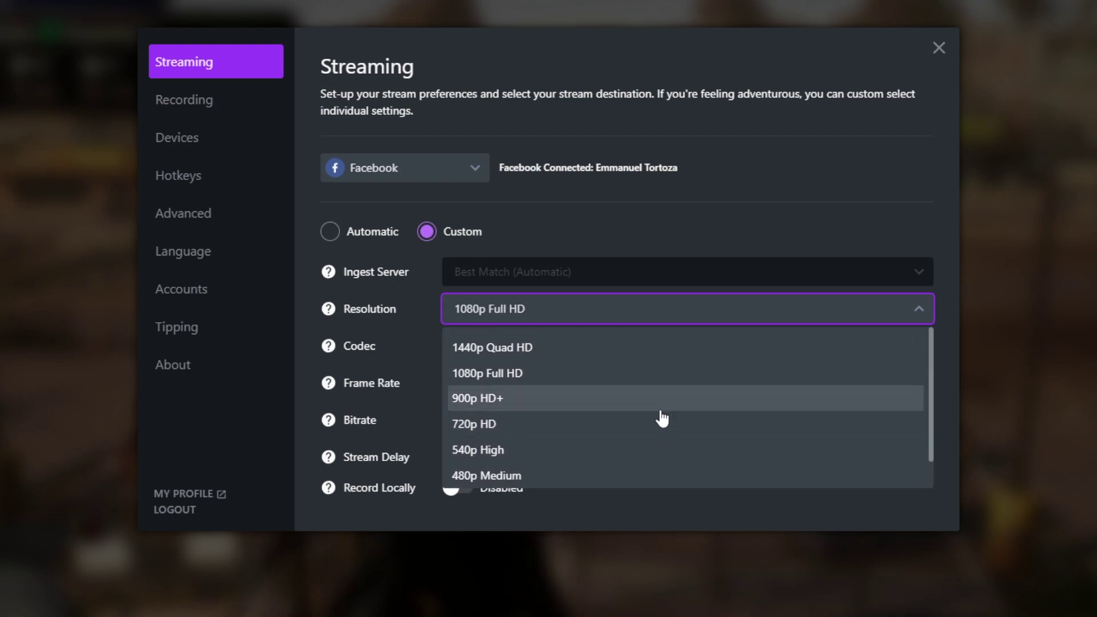
{"action": "left_click", "coordinate": [617, 275]}
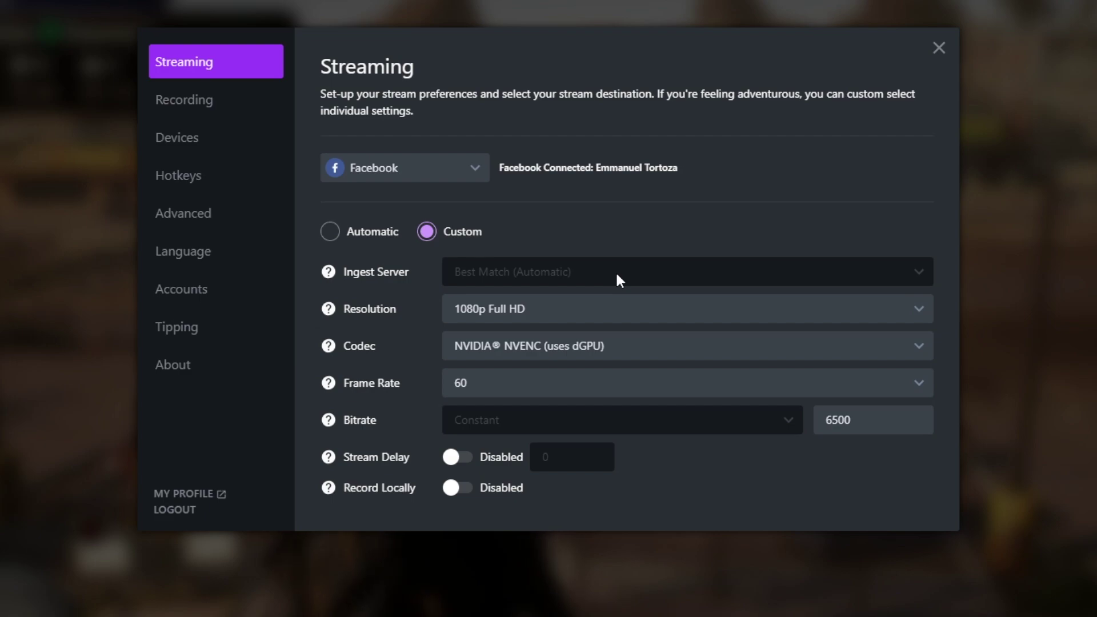
{"action": "left_click", "coordinate": [654, 313]}
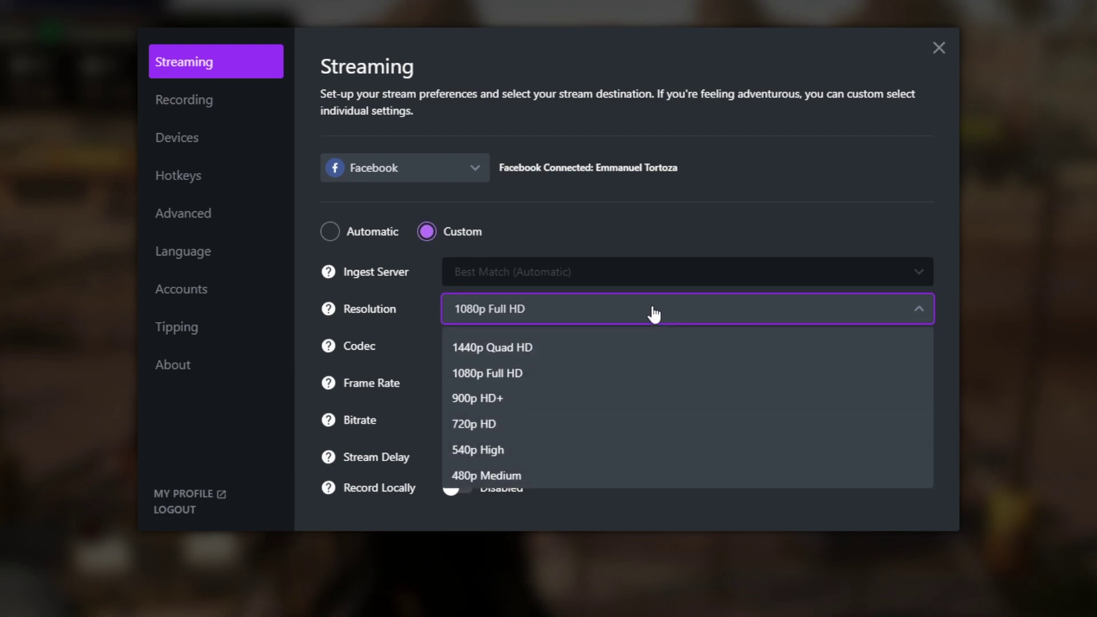
{"action": "scroll", "coordinate": [647, 372], "scroll_direction": "down", "scroll_amount": 1}
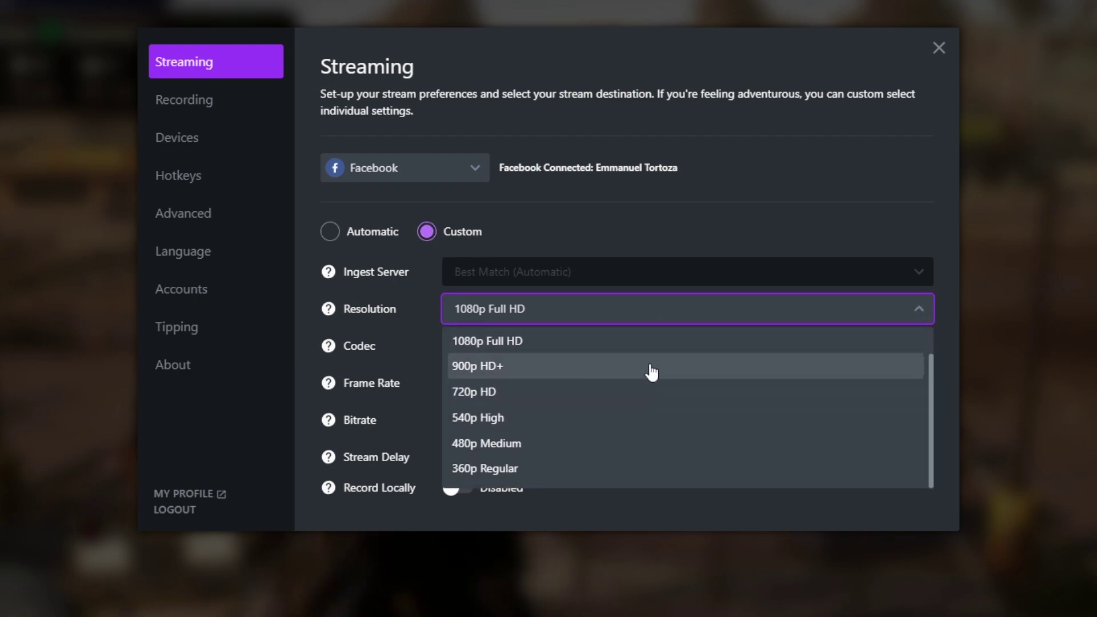
{"action": "scroll", "coordinate": [634, 485], "scroll_direction": "up", "scroll_amount": 1}
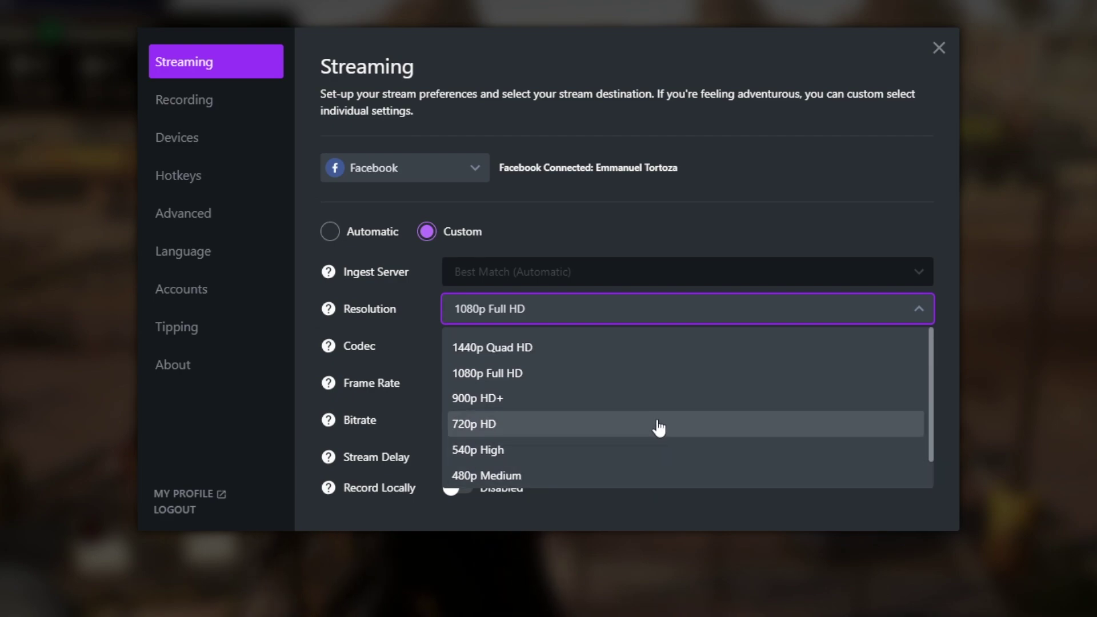
{"action": "left_click", "coordinate": [749, 311]}
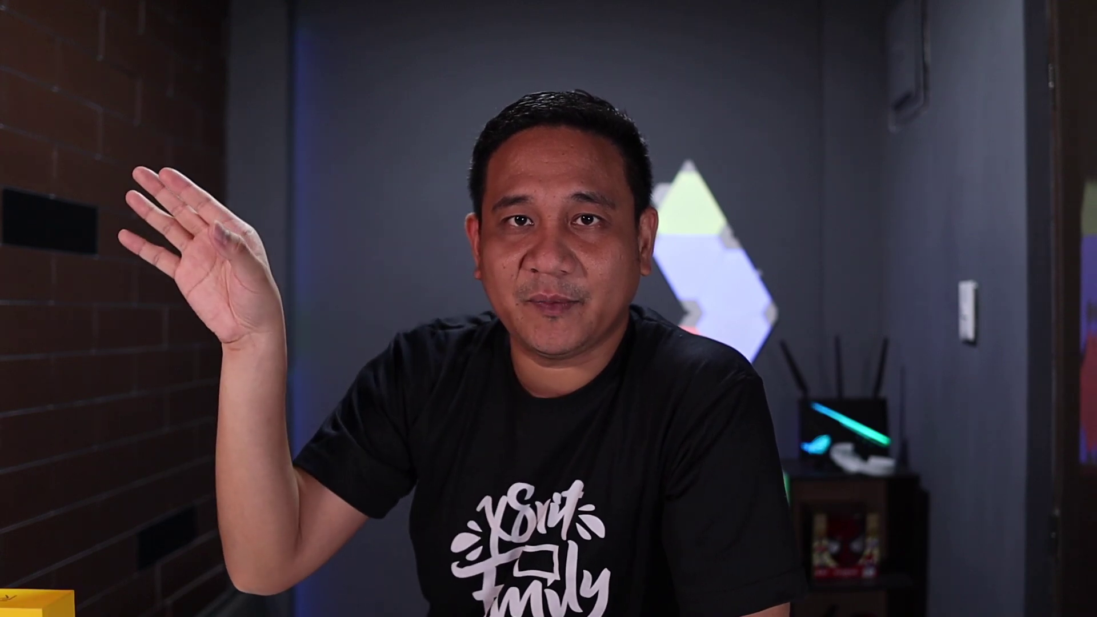